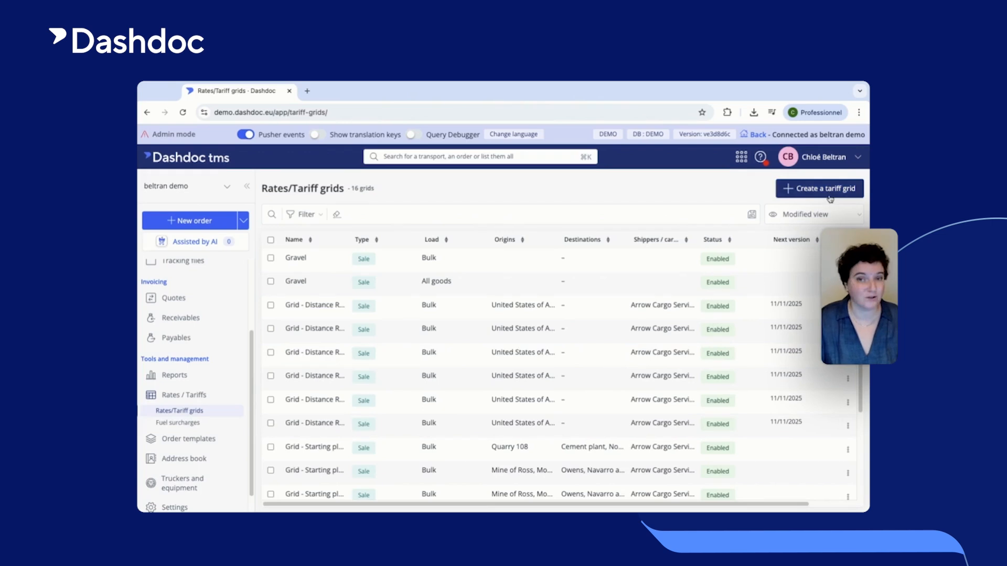
Step: Examine the load settings for a new sale tariff grid, covering all goods and a selection of goods, and cancel the creation
{"action": "left_click", "coordinate": [830, 197]}
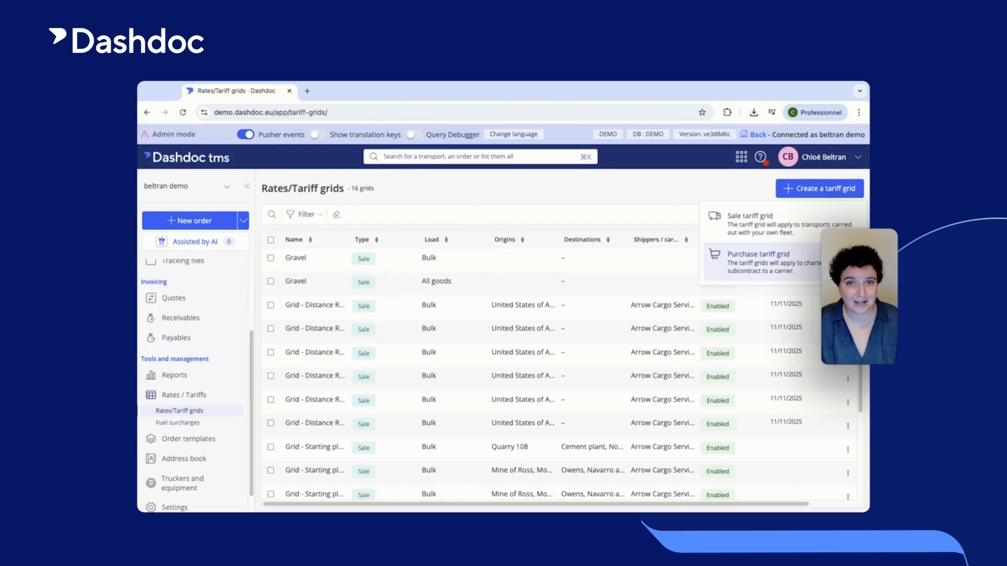
{"action": "left_click", "coordinate": [790, 237]}
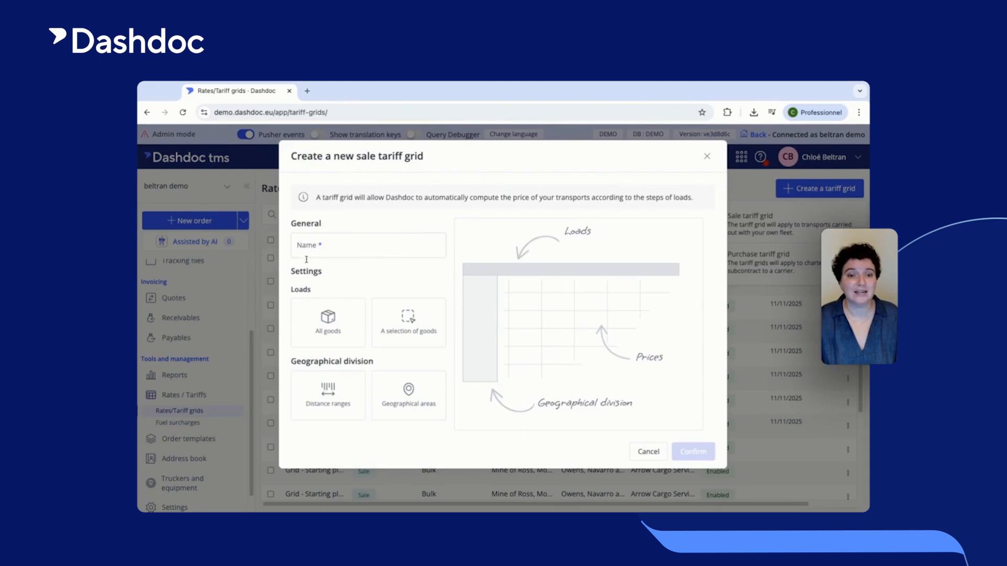
{"action": "left_click", "coordinate": [353, 331]}
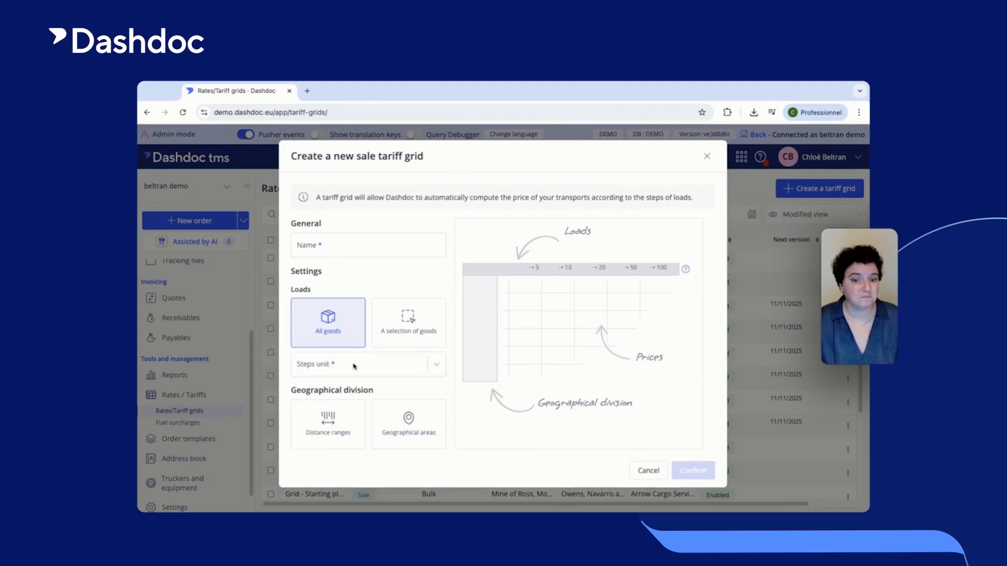
{"action": "left_click", "coordinate": [354, 368]}
{"action": "left_click", "coordinate": [415, 331]}
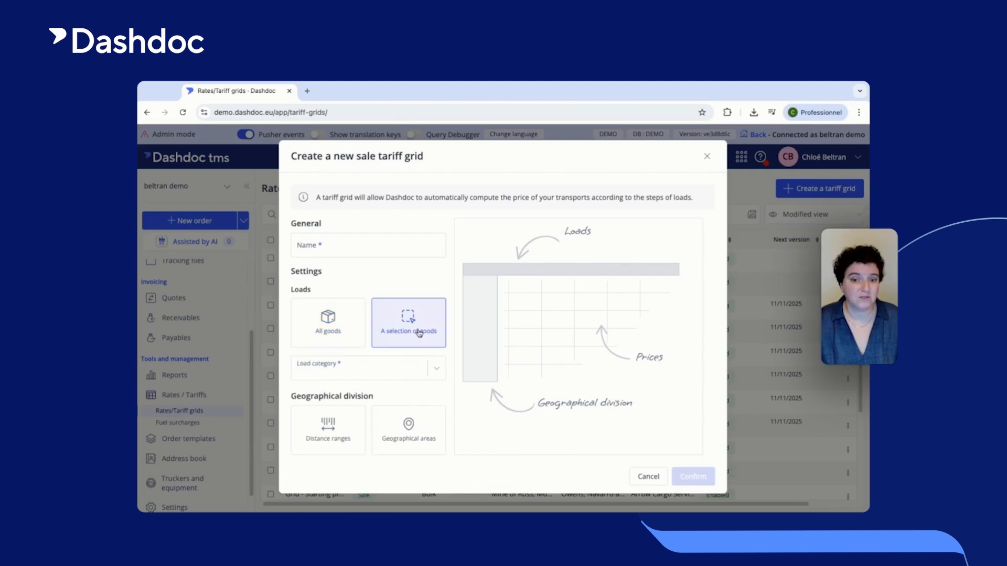
{"action": "left_click", "coordinate": [405, 373]}
{"action": "left_click", "coordinate": [451, 299]}
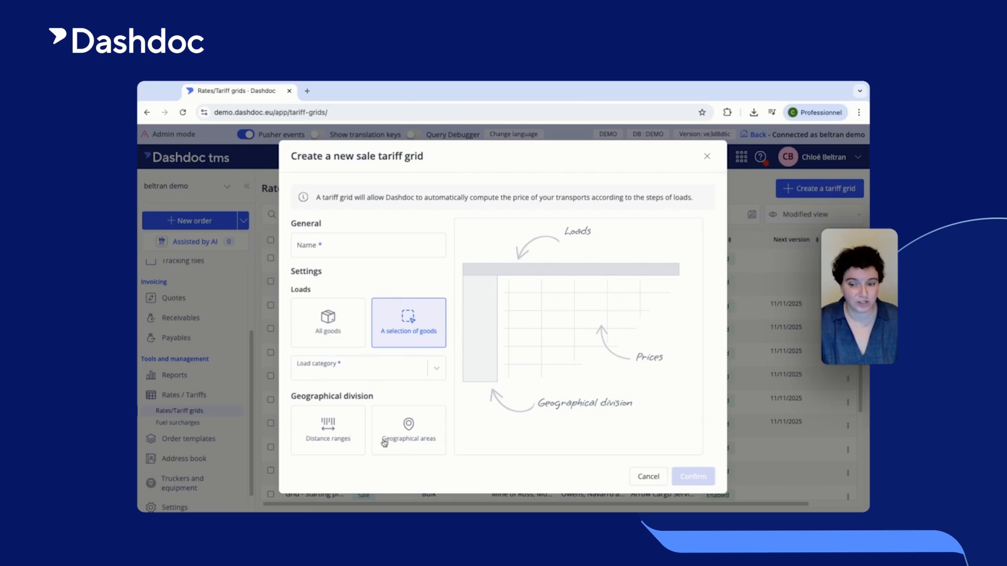
{"action": "left_click", "coordinate": [649, 478]}
Step: Open the Grid - Distance Range tariff grid and review its direction, invoice item, shippers, tags and versions
{"action": "left_click", "coordinate": [329, 312]}
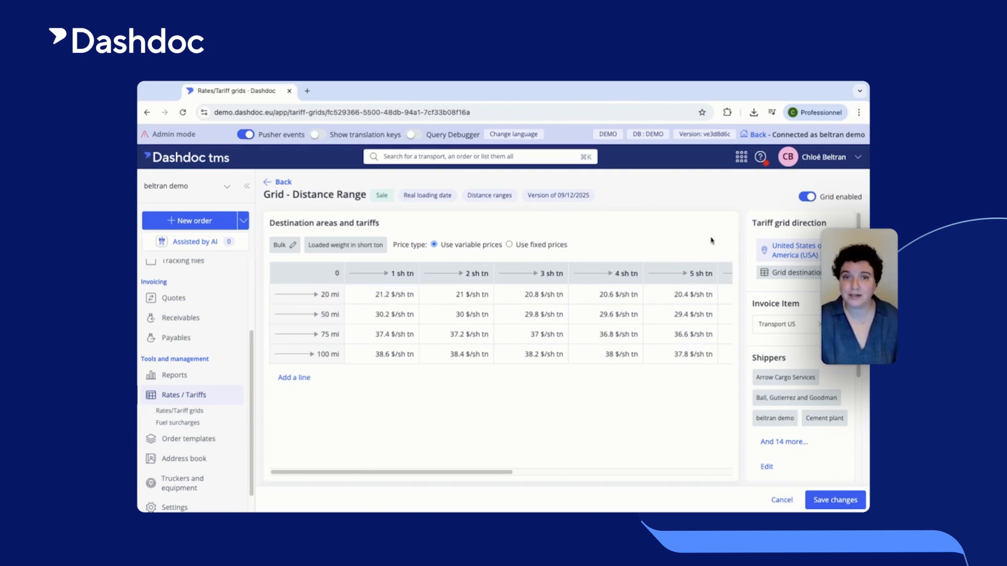
{"action": "scroll", "coordinate": [774, 267], "scroll_direction": "down", "scroll_amount": 2}
{"action": "scroll", "coordinate": [774, 267], "scroll_direction": "up", "scroll_amount": 2}
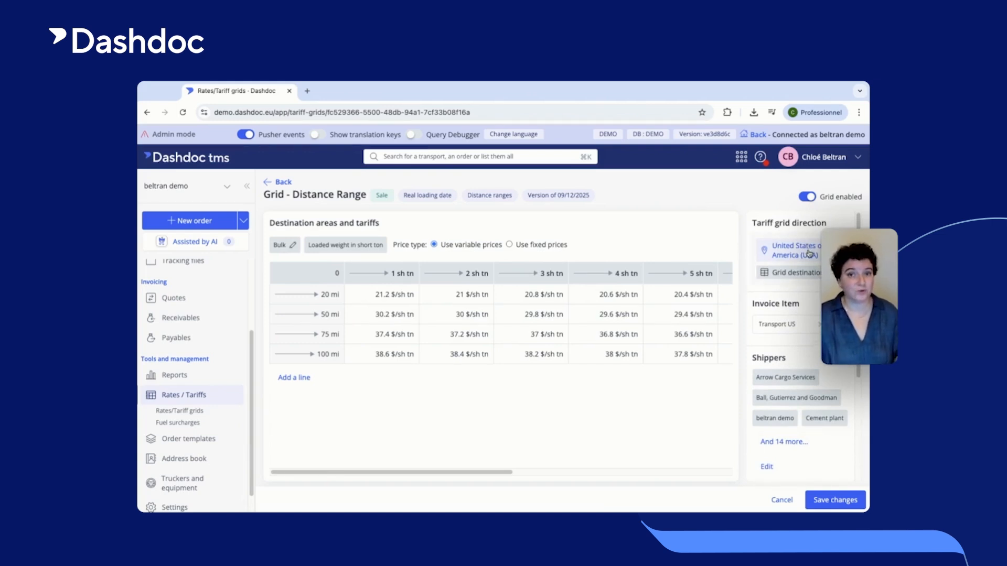
{"action": "scroll", "coordinate": [807, 267], "scroll_direction": "down", "scroll_amount": 2}
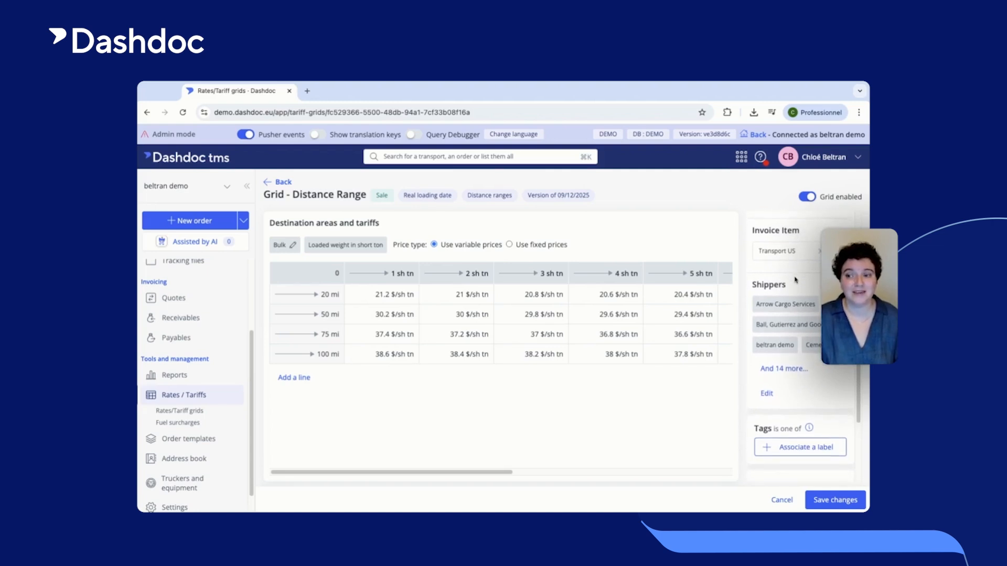
{"action": "scroll", "coordinate": [796, 280], "scroll_direction": "down", "scroll_amount": 1}
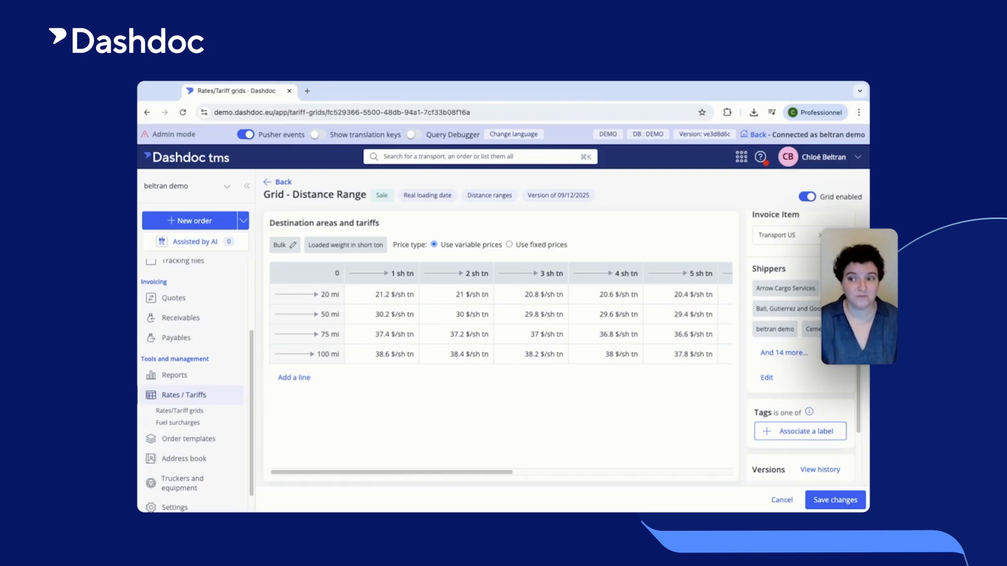
{"action": "scroll", "coordinate": [801, 346], "scroll_direction": "down", "scroll_amount": 1}
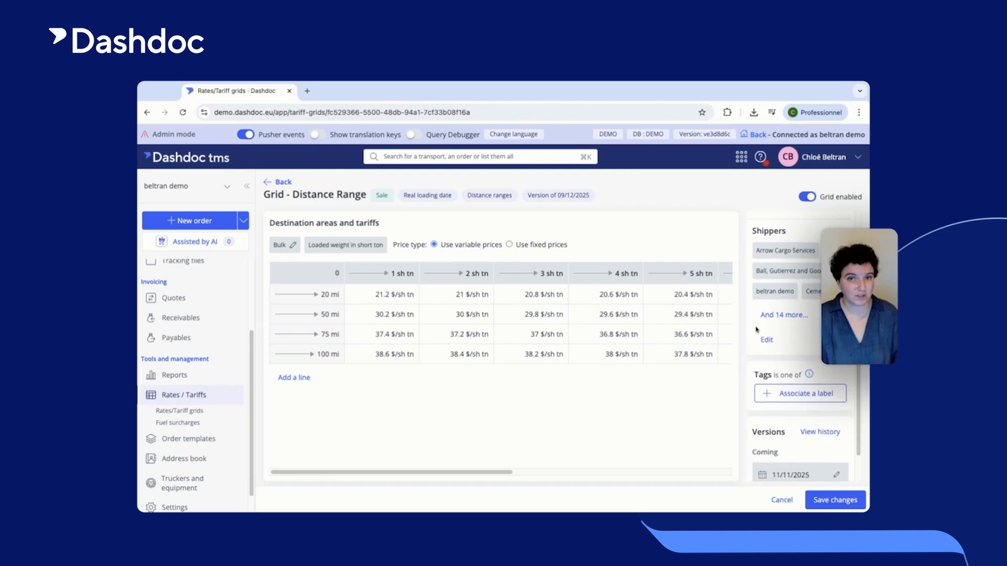
{"action": "scroll", "coordinate": [787, 315], "scroll_direction": "up", "scroll_amount": 2}
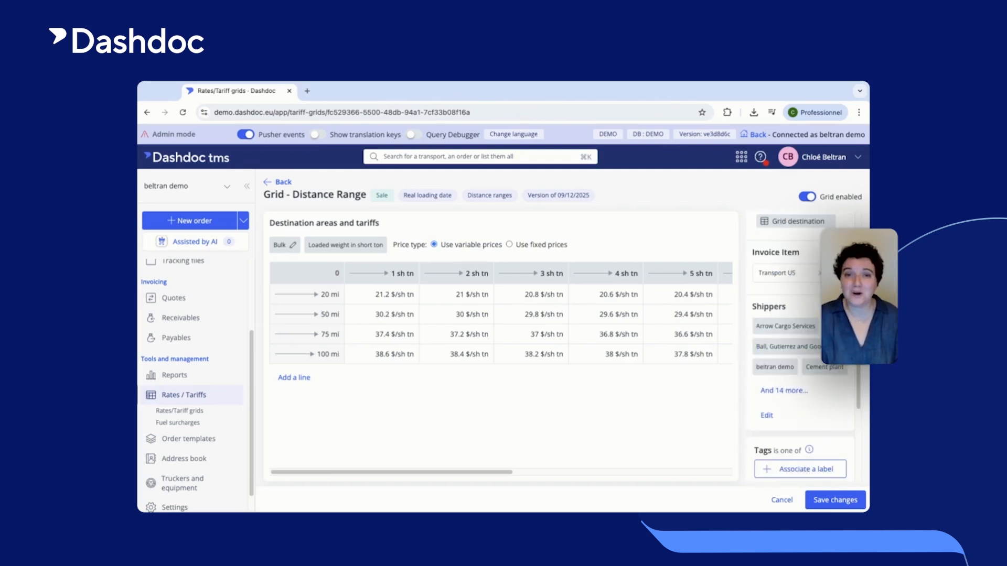
Step: Associate the Dump transport label with the tariff grid, and save and apply the changes
{"action": "scroll", "coordinate": [801, 346], "scroll_direction": "down", "scroll_amount": 2}
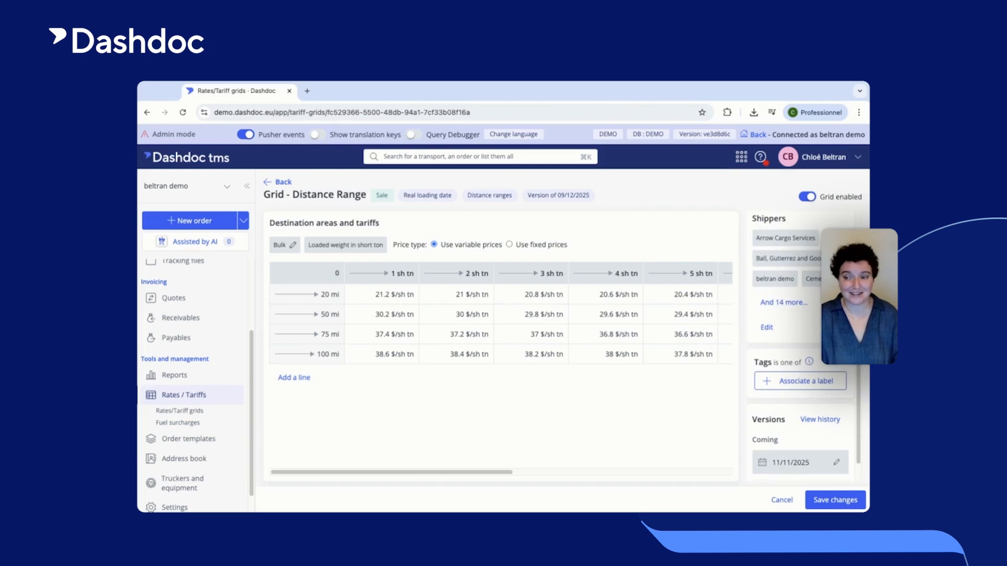
{"action": "left_click", "coordinate": [798, 372]}
{"action": "left_click", "coordinate": [792, 413]}
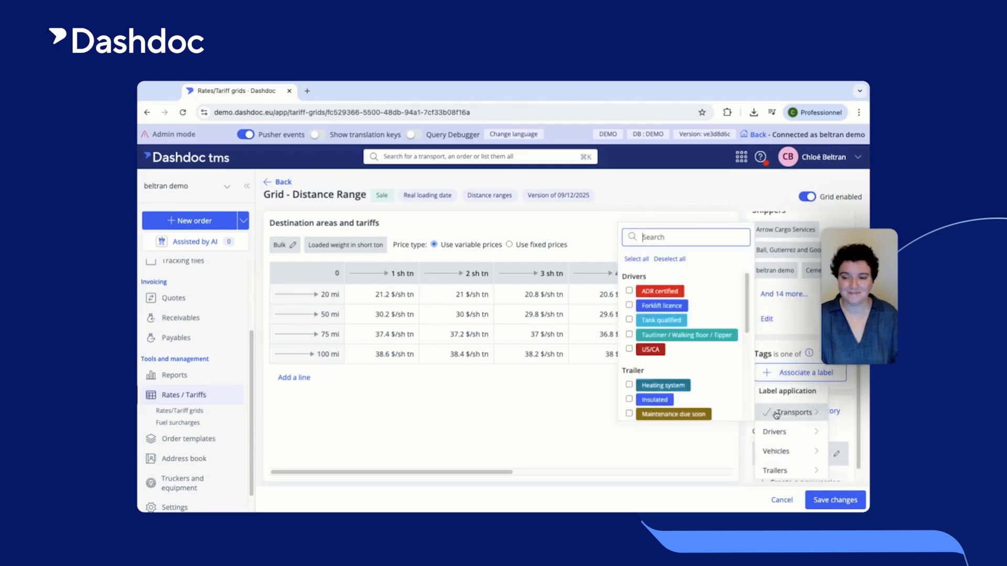
{"action": "scroll", "coordinate": [719, 384], "scroll_direction": "down", "scroll_amount": 1}
{"action": "left_click", "coordinate": [630, 365]}
{"action": "left_click", "coordinate": [597, 391]}
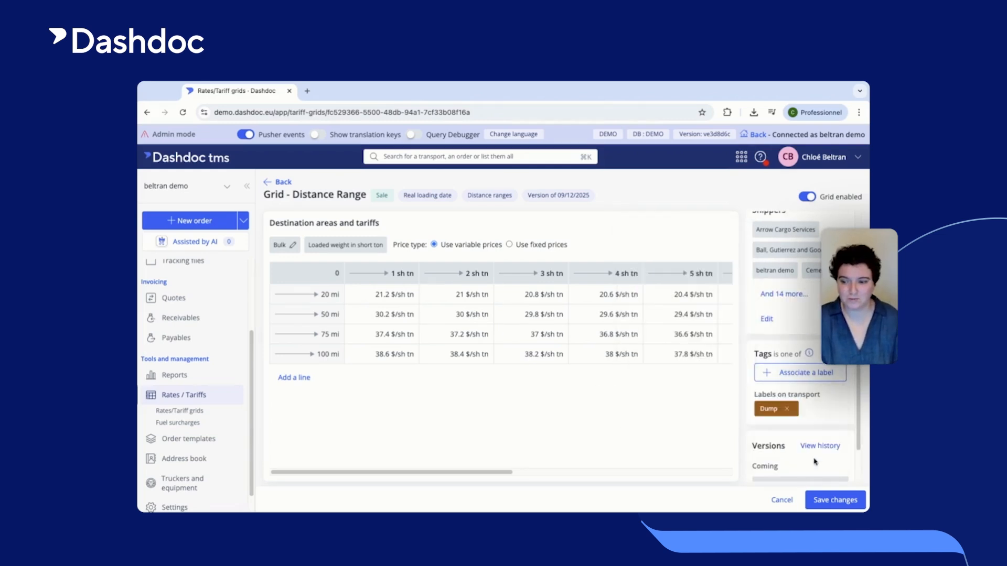
{"action": "scroll", "coordinate": [814, 461], "scroll_direction": "down", "scroll_amount": 1}
{"action": "left_click", "coordinate": [842, 502]}
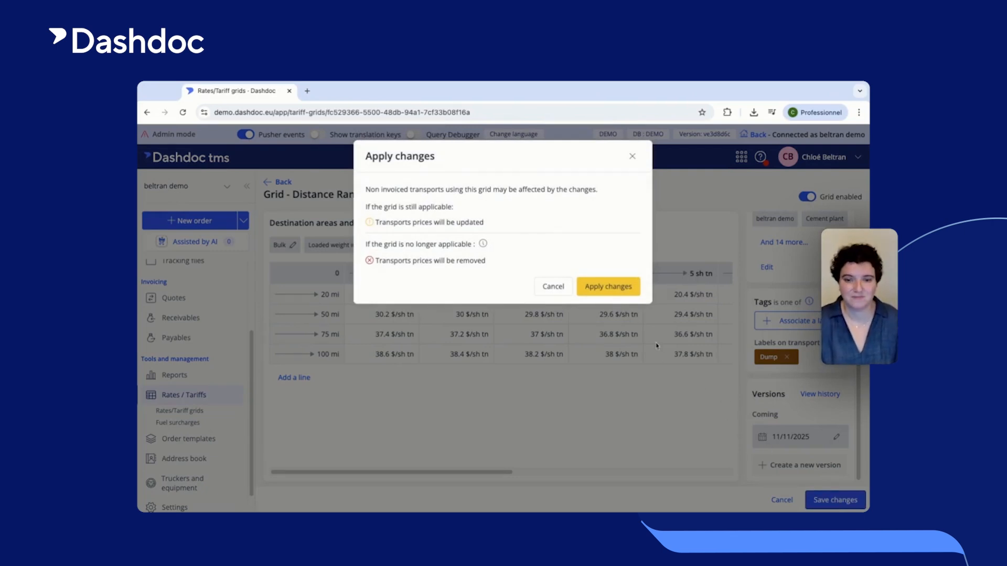
{"action": "left_click", "coordinate": [625, 286]}
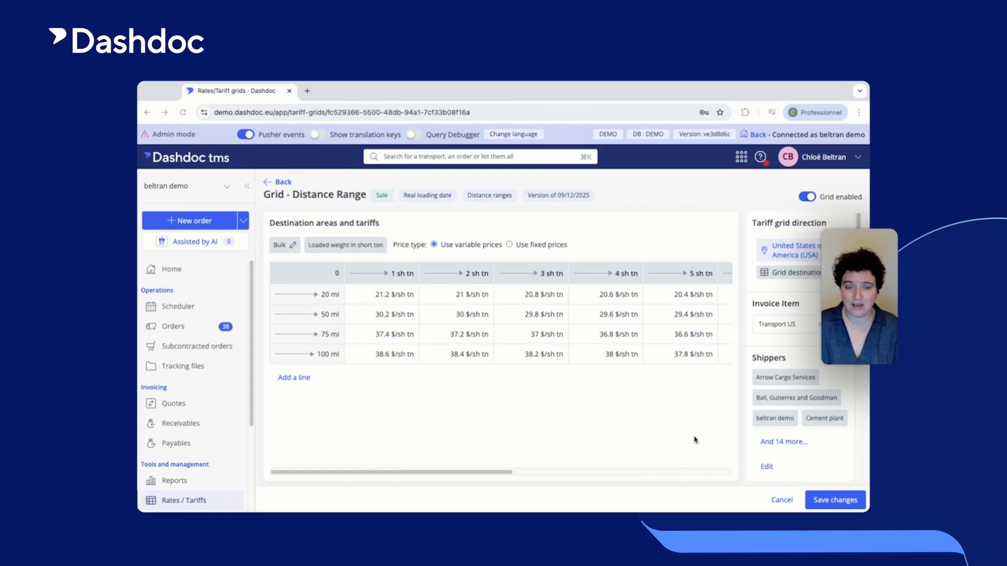
Step: Open the form for a new version of the tariff grid and examine its application date settings
{"action": "scroll", "coordinate": [777, 422], "scroll_direction": "down", "scroll_amount": 4}
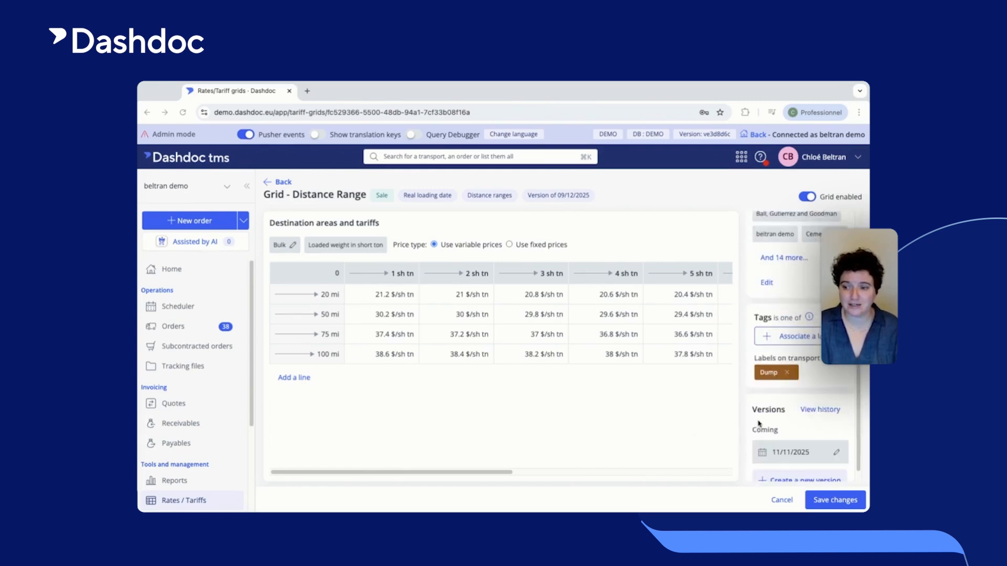
{"action": "left_click", "coordinate": [799, 471]}
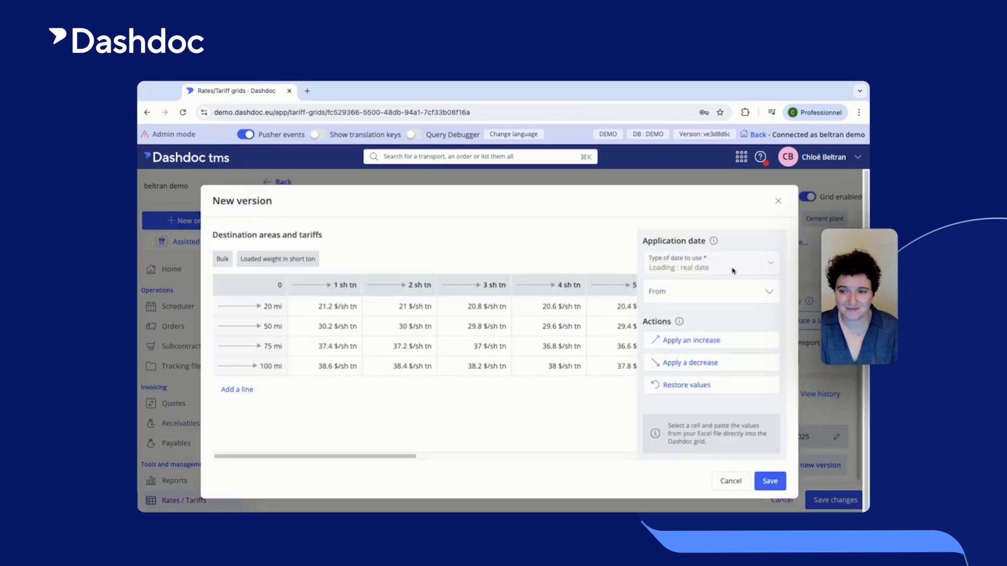
{"action": "left_click", "coordinate": [759, 297]}
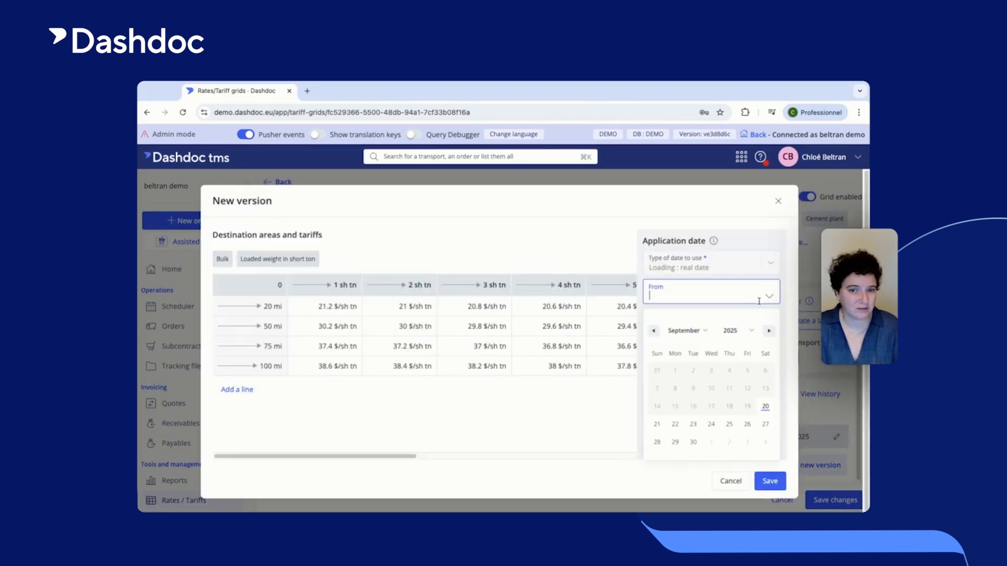
{"action": "left_click", "coordinate": [745, 244]}
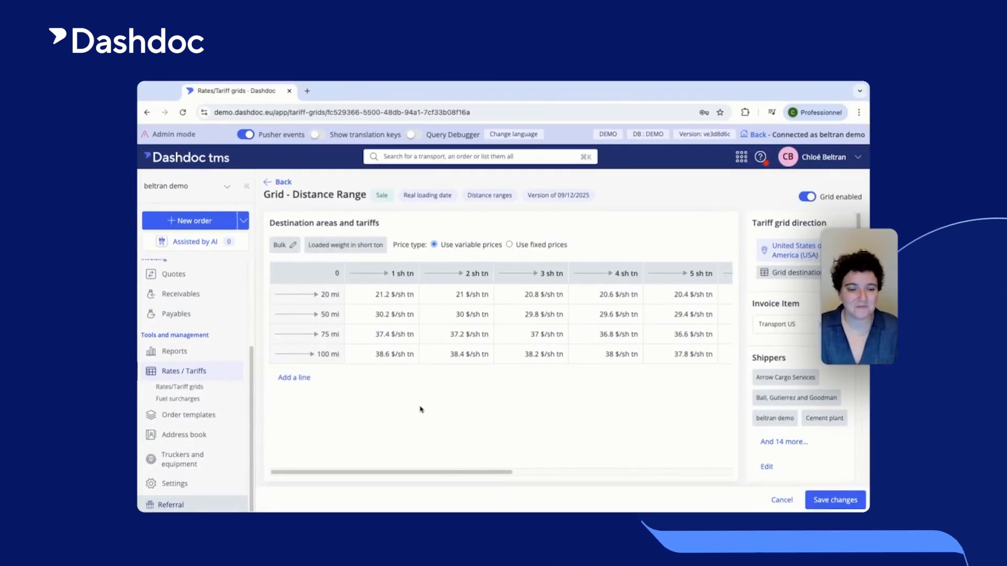
Step: Open the list of fuel surcharges
{"action": "left_click", "coordinate": [185, 400]}
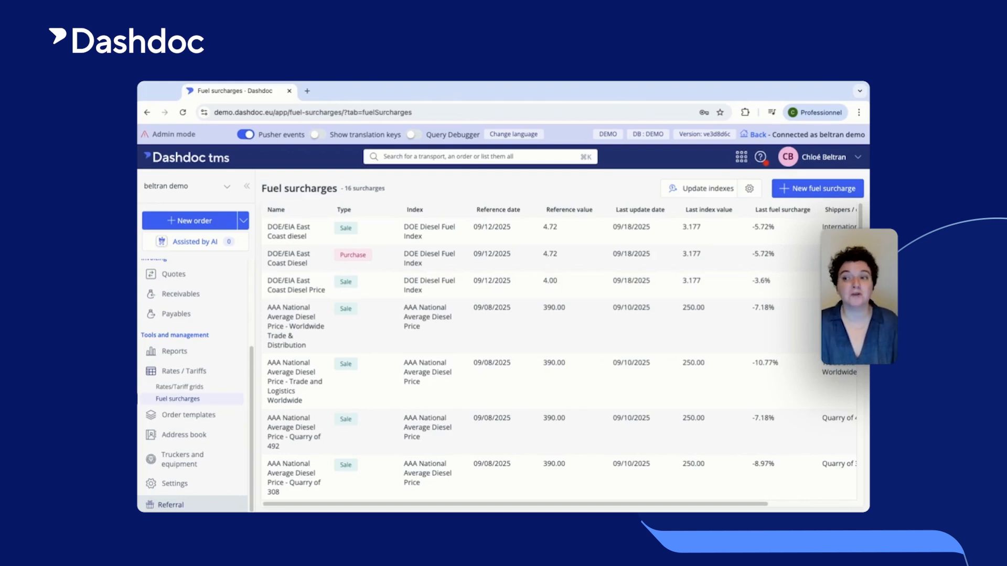
Step: Examine the new sale fuel surcharge form's date type, index, initial date, initial value, transport part and decimal places, and cancel it
{"action": "left_click", "coordinate": [817, 194]}
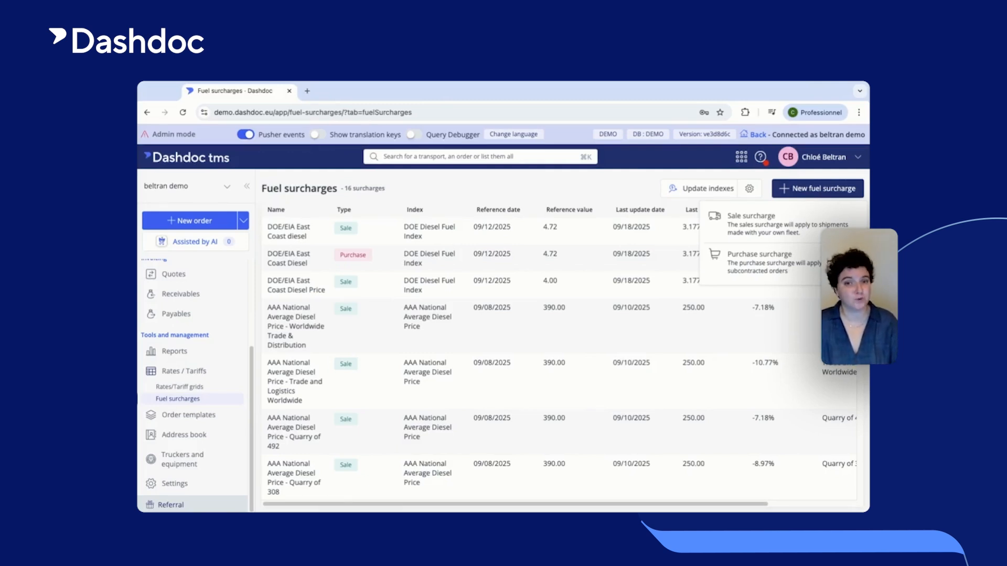
{"action": "left_click", "coordinate": [751, 219]}
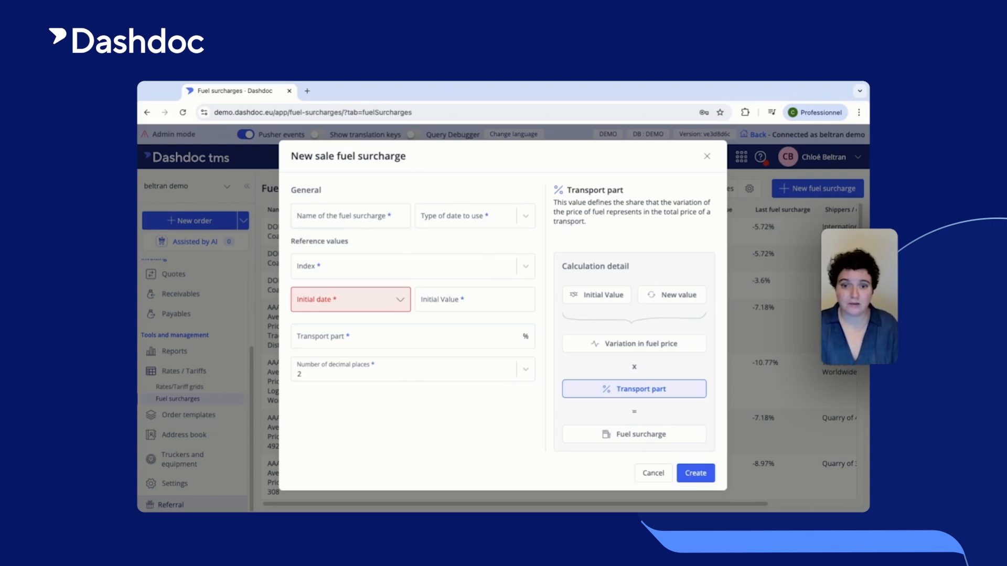
{"action": "left_click", "coordinate": [464, 219]}
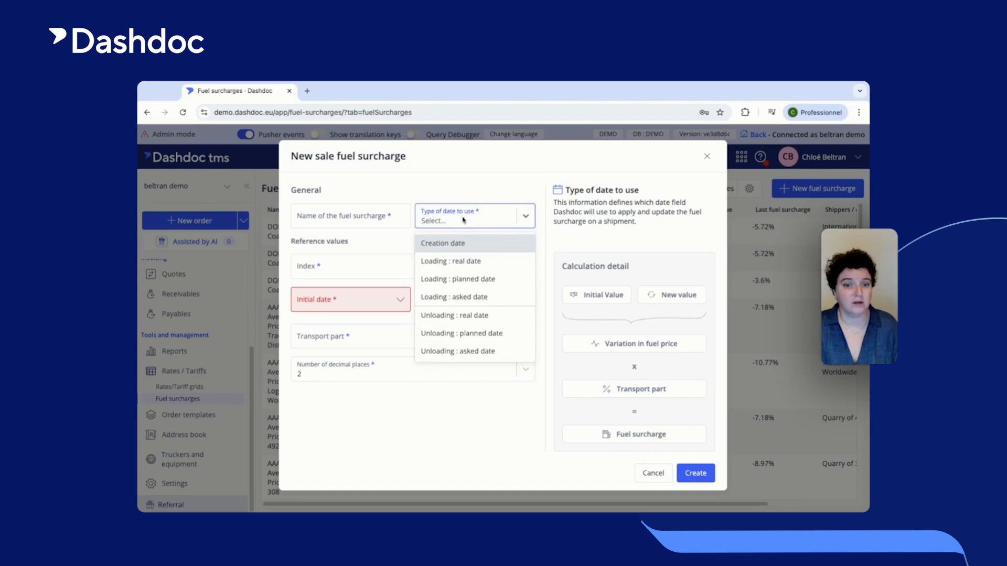
{"action": "left_click", "coordinate": [411, 235]}
{"action": "left_click", "coordinate": [368, 274]}
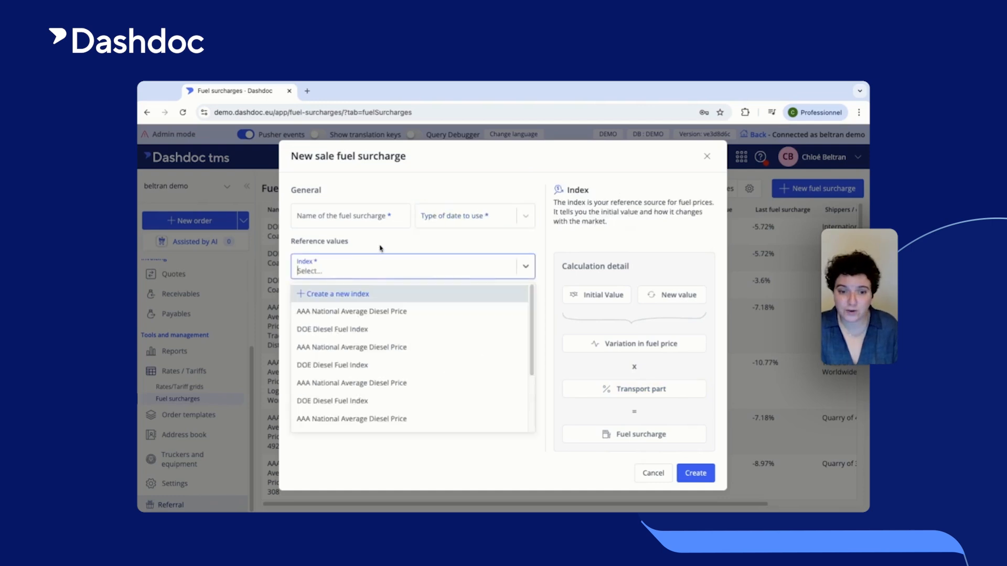
{"action": "left_click", "coordinate": [381, 248]}
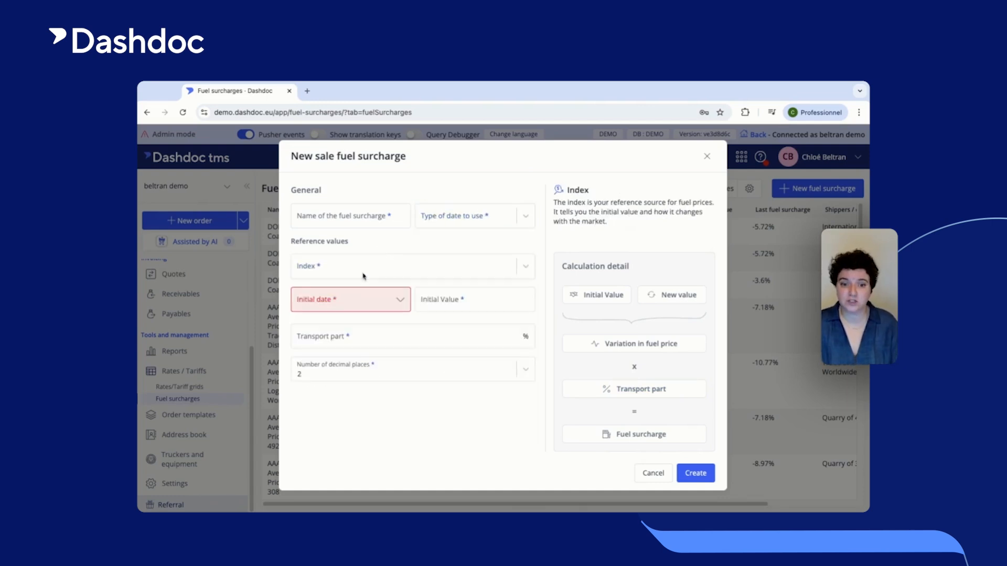
{"action": "left_click", "coordinate": [349, 309]}
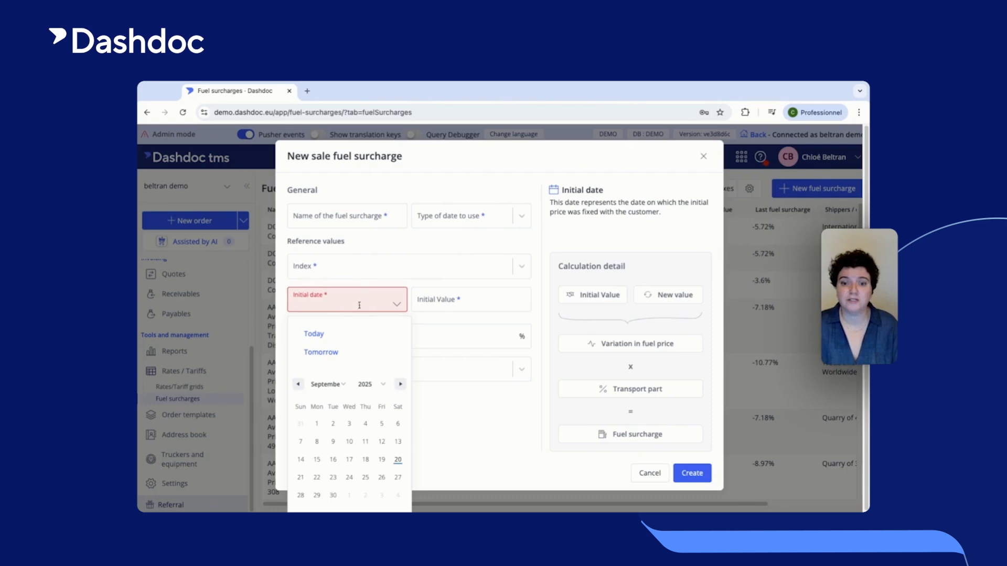
{"action": "left_click", "coordinate": [448, 289]}
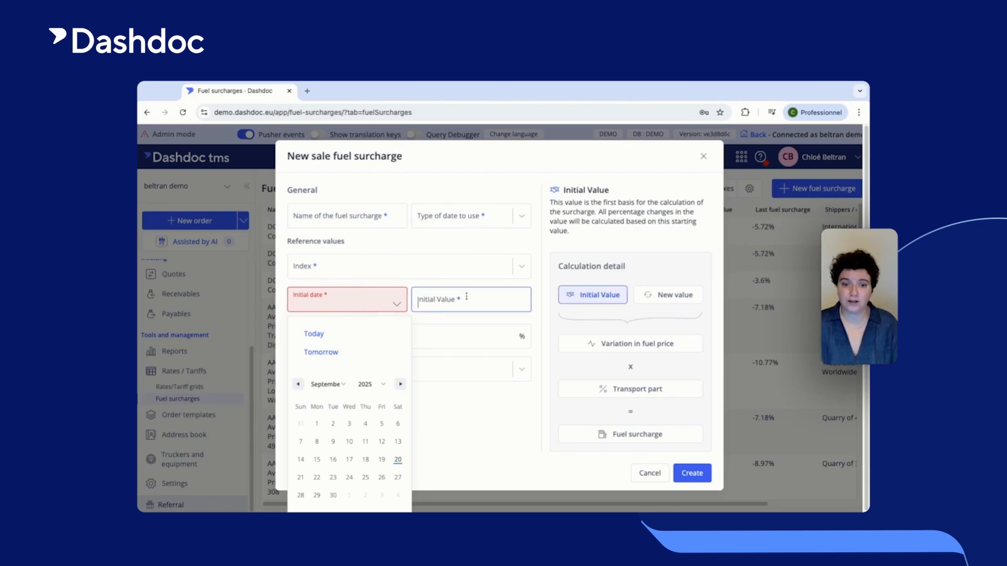
{"action": "left_click", "coordinate": [443, 336]}
{"action": "left_click", "coordinate": [429, 377]}
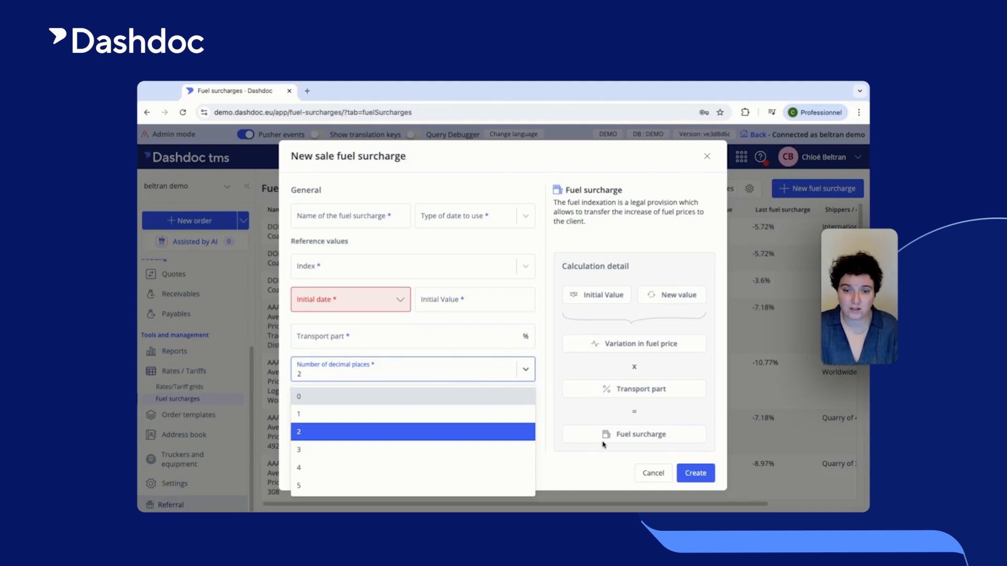
{"action": "left_click", "coordinate": [657, 477]}
Step: Open the DOE/EIA East Coast Diesel Price sale surcharge and look at its index update form
{"action": "left_click", "coordinate": [294, 236]}
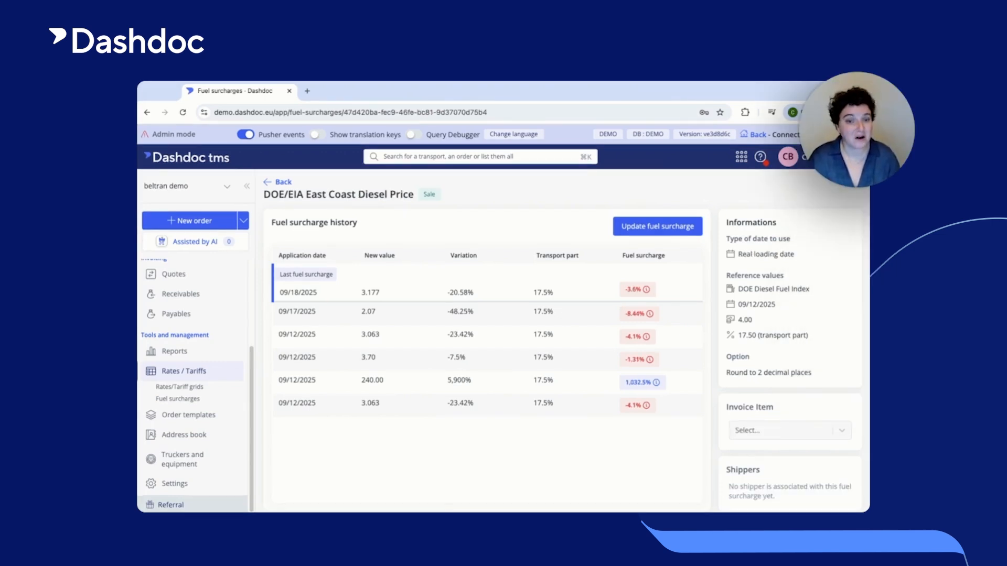
{"action": "left_click", "coordinate": [633, 228]}
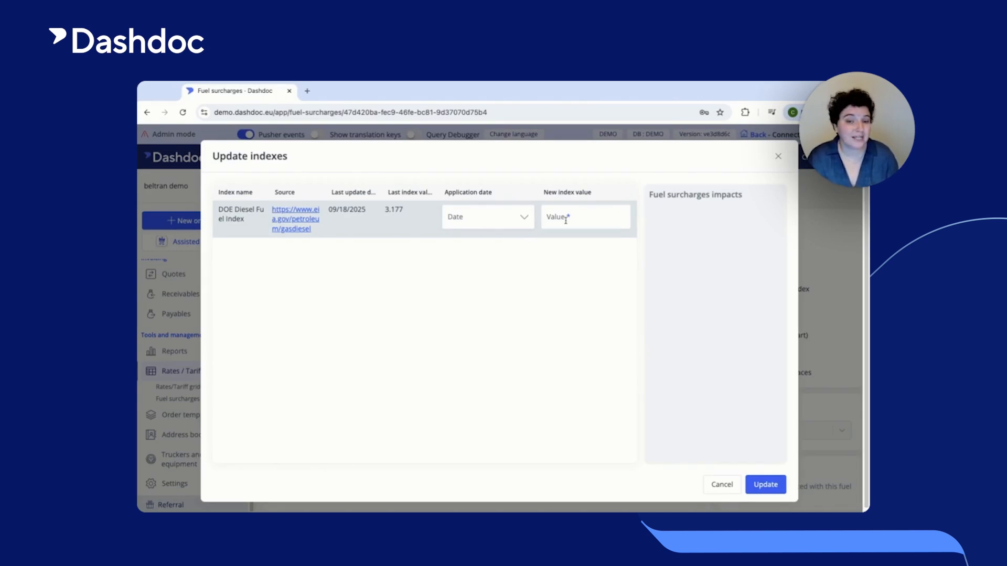
{"action": "left_click", "coordinate": [763, 488]}
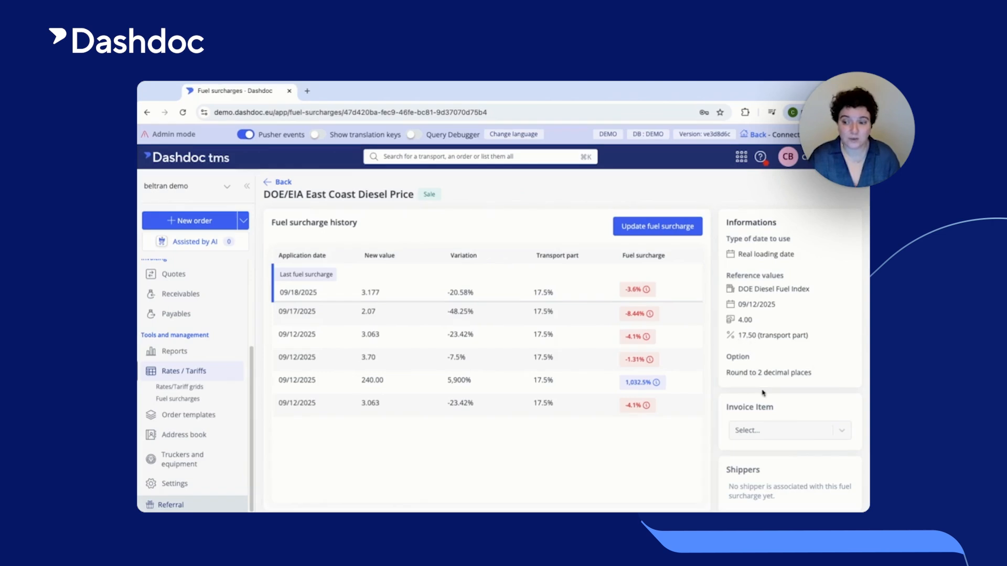
Step: Set the fuel surcharge's invoice item to Transport US and confirm the change
{"action": "left_click", "coordinate": [772, 429]}
{"action": "left_click", "coordinate": [557, 262]}
{"action": "left_click", "coordinate": [550, 292]}
{"action": "left_click", "coordinate": [624, 286]}
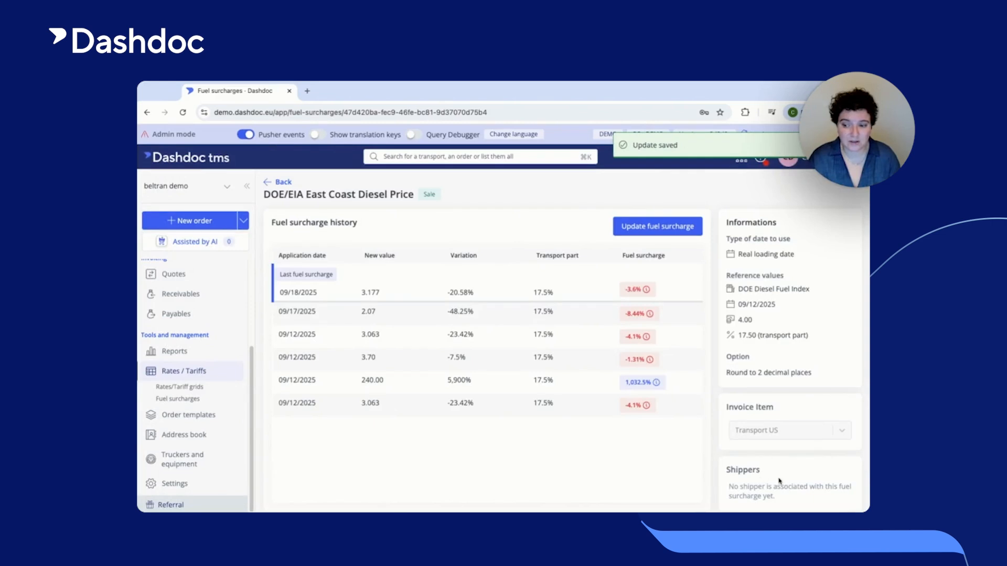
Step: Associate the shipper Freightera with the fuel surcharge
{"action": "left_click", "coordinate": [768, 491]}
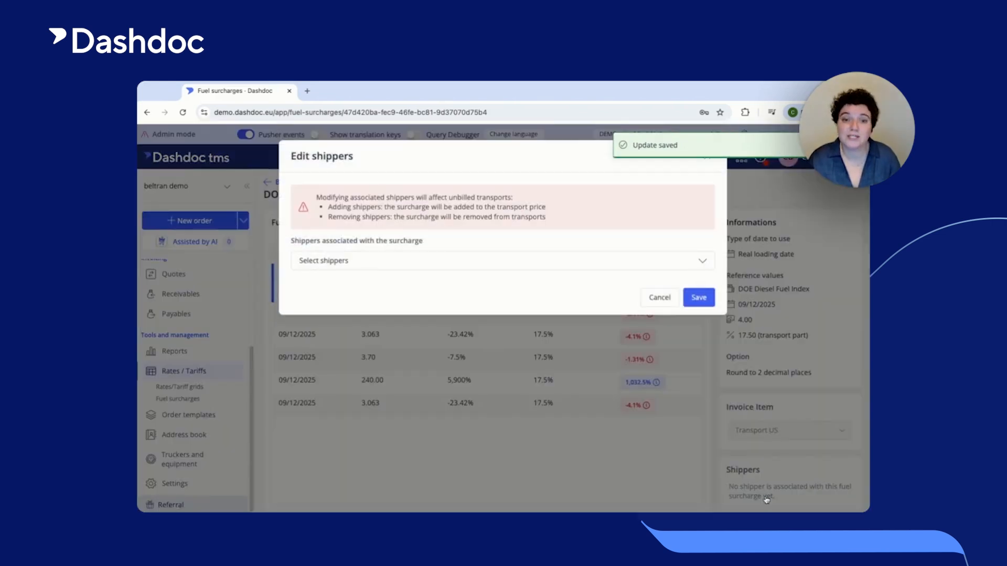
{"action": "left_click", "coordinate": [514, 261]}
{"action": "left_click", "coordinate": [432, 271]}
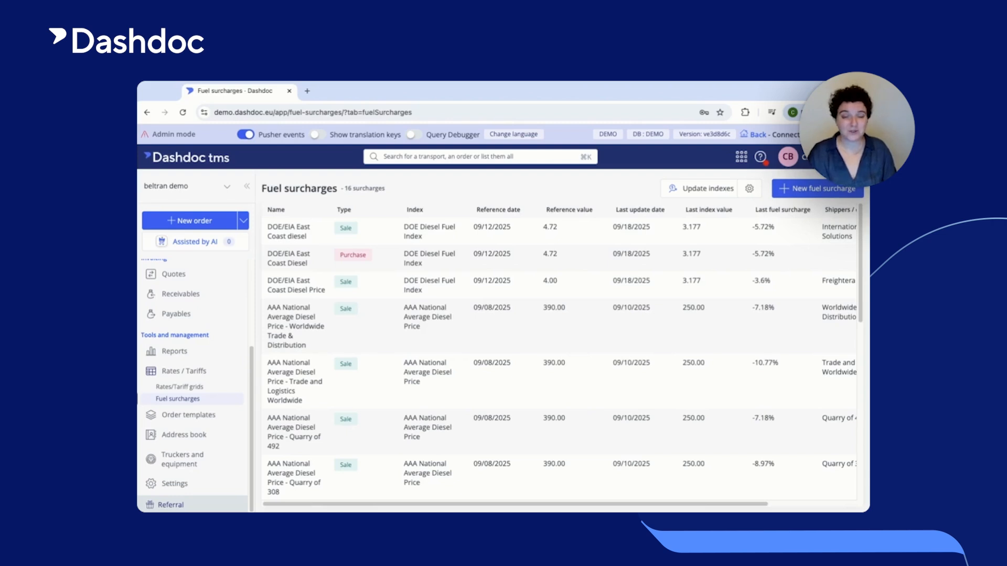
Step: Start a new order for the shipper Worldwide Trade & Distribution and pre-fill it with the Quarry of 492 [Gravel] template
{"action": "left_click", "coordinate": [189, 220]}
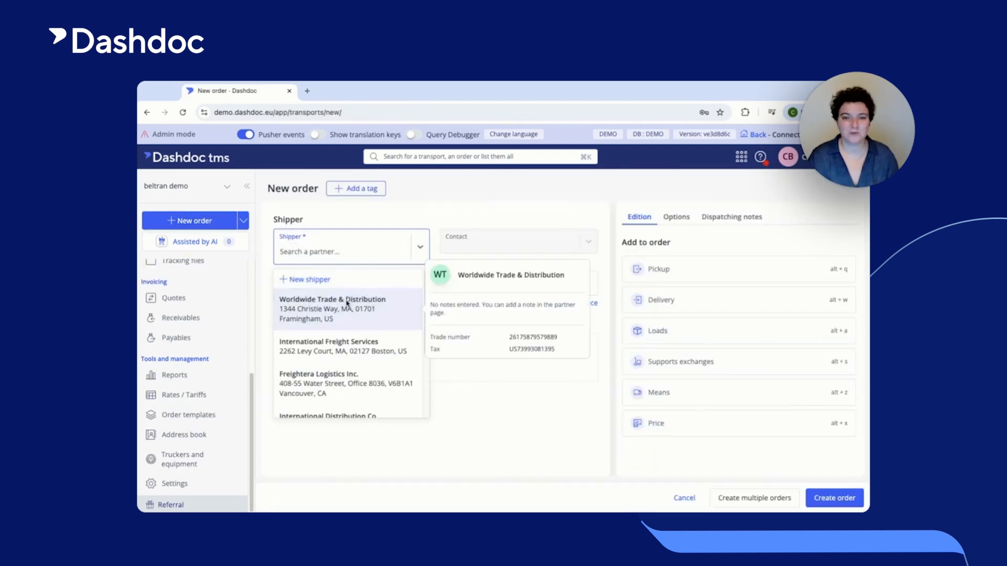
{"action": "left_click", "coordinate": [347, 304]}
{"action": "scroll", "coordinate": [653, 352], "scroll_direction": "down", "scroll_amount": 1}
{"action": "left_click", "coordinate": [673, 460]}
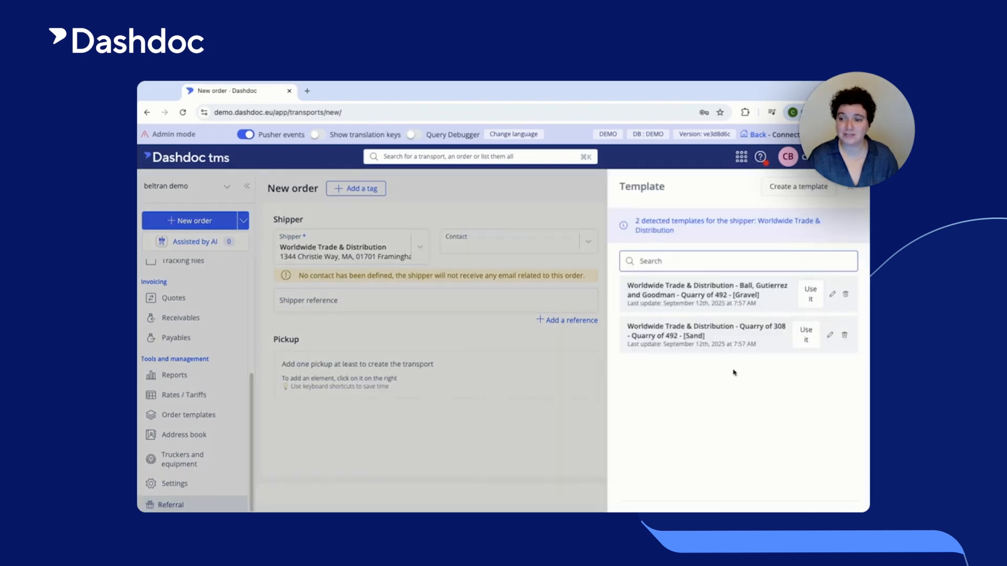
{"action": "left_click", "coordinate": [811, 299]}
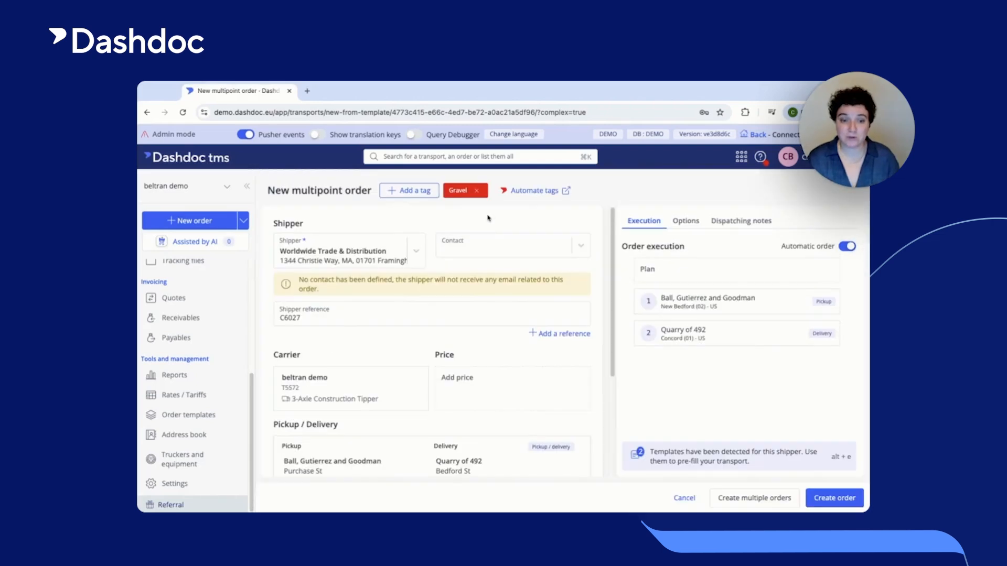
Step: Price the order with the $351.00 Distance Range tariff grid and create the order
{"action": "left_click", "coordinate": [496, 396]}
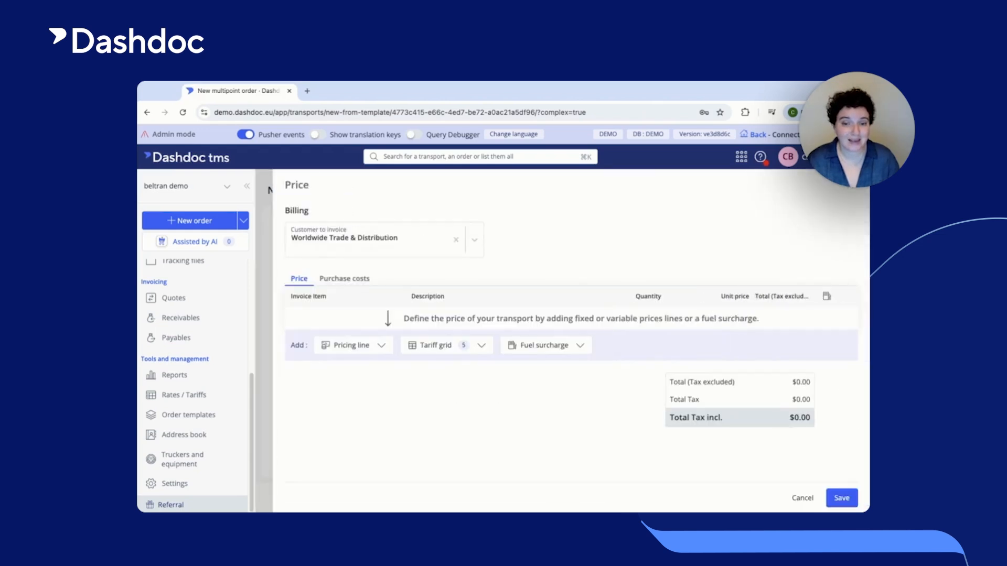
{"action": "left_click", "coordinate": [471, 349]}
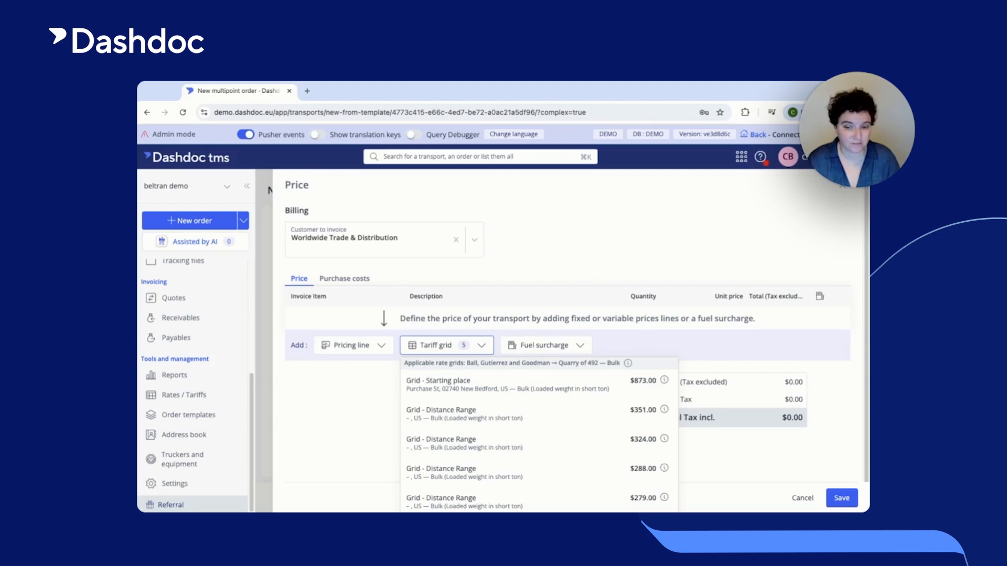
{"action": "left_click", "coordinate": [472, 416]}
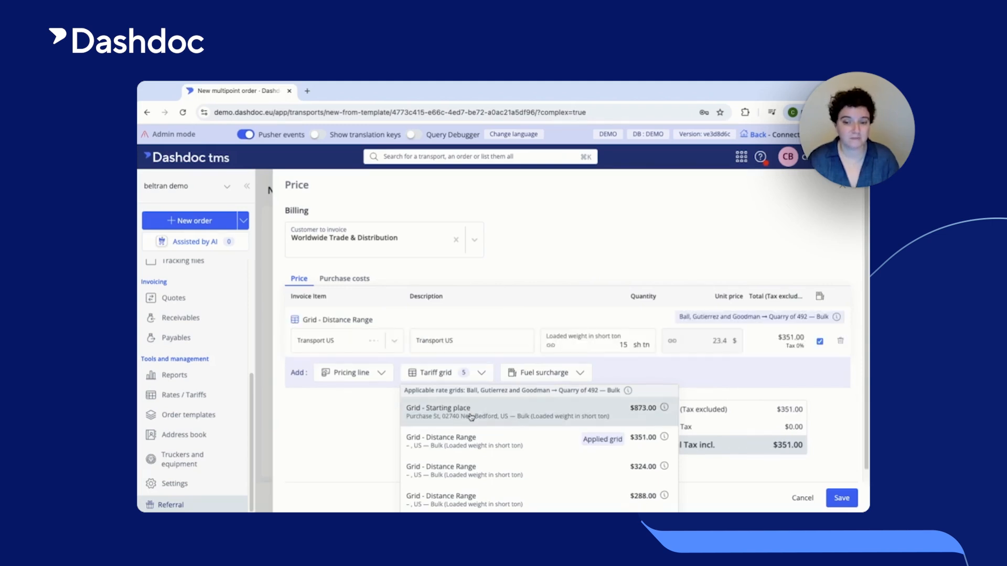
{"action": "left_click", "coordinate": [564, 264]}
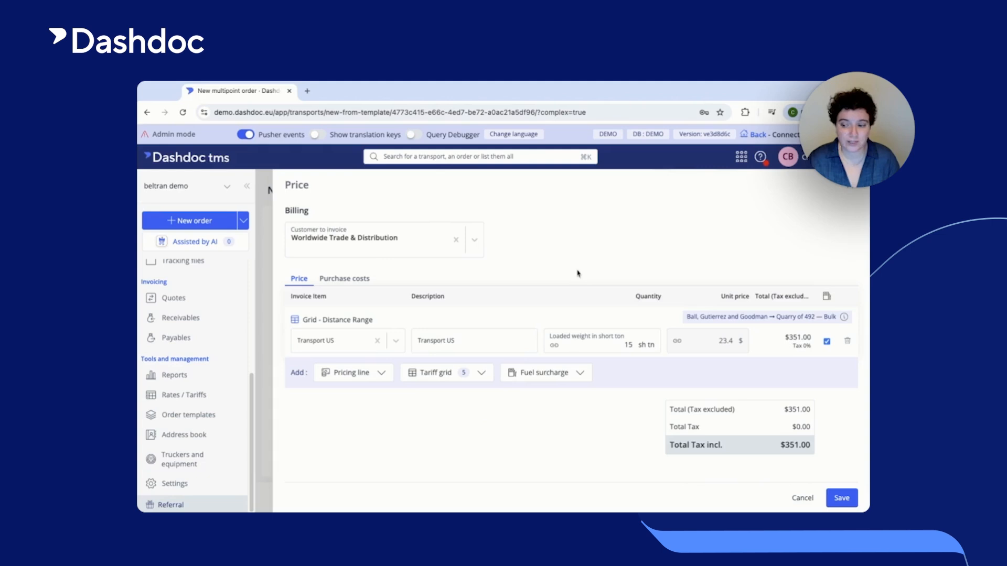
{"action": "left_click", "coordinate": [842, 499]}
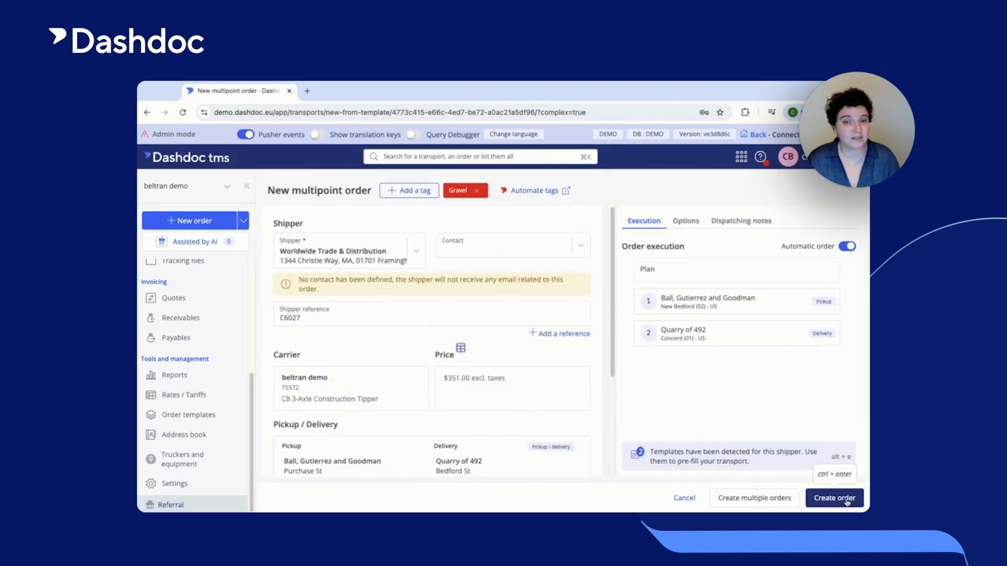
{"action": "left_click", "coordinate": [847, 502]}
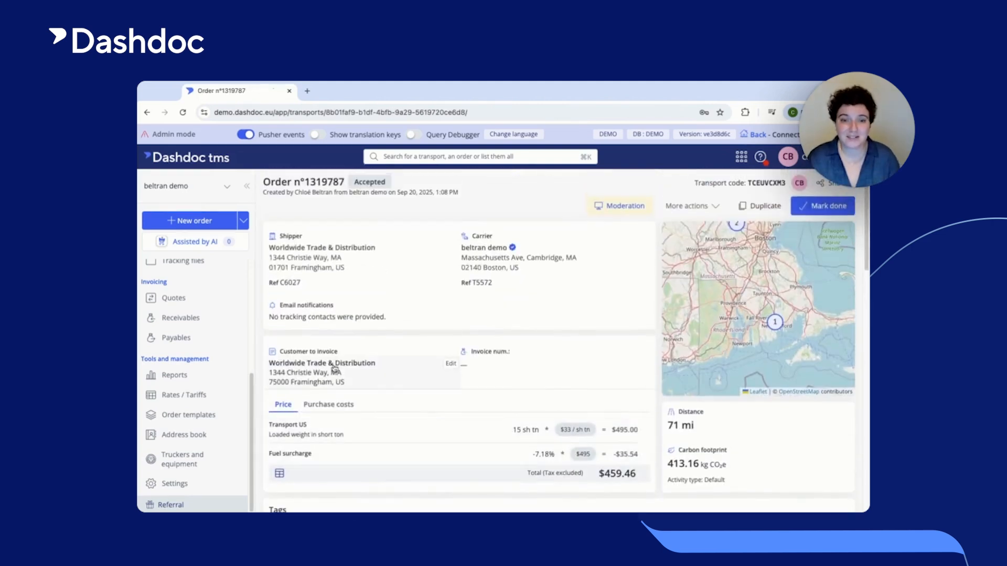
{"action": "scroll", "coordinate": [642, 346], "scroll_direction": "down", "scroll_amount": 2}
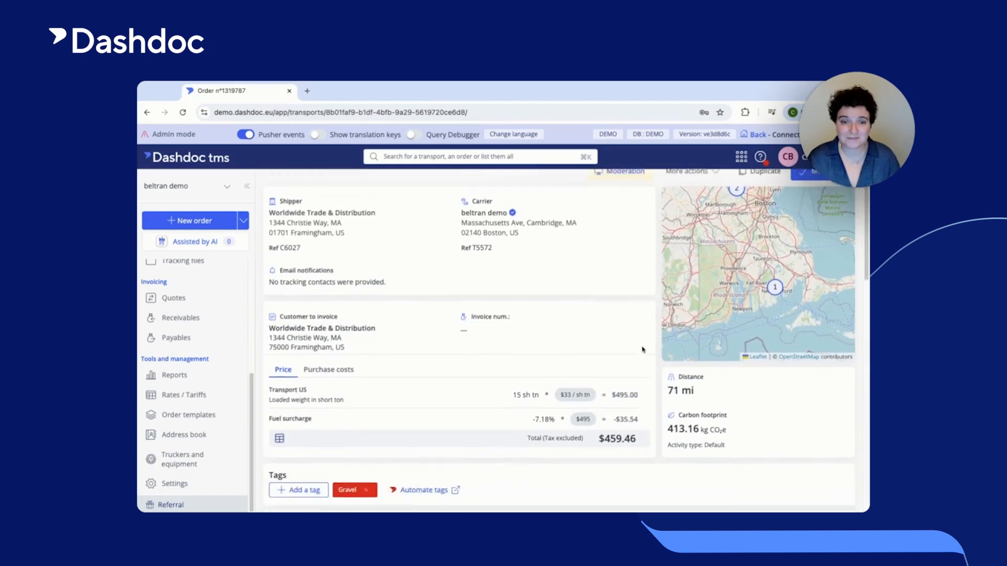